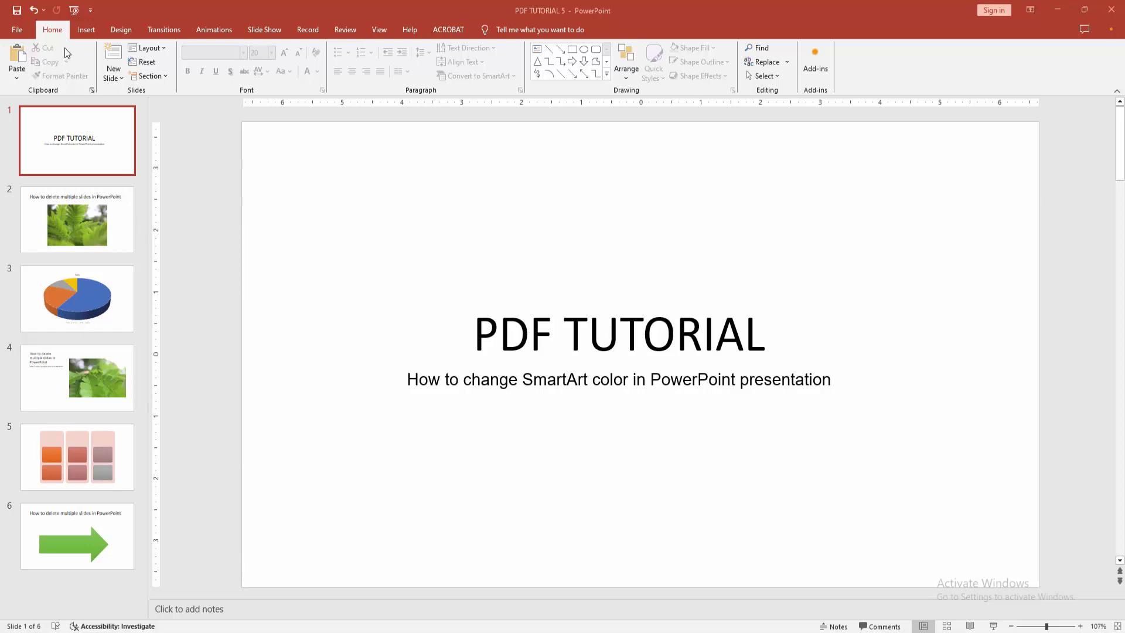
# Insert a new Blank-layout slide directly after the PDF TUTORIAL title slide
pyautogui.click(115, 77)
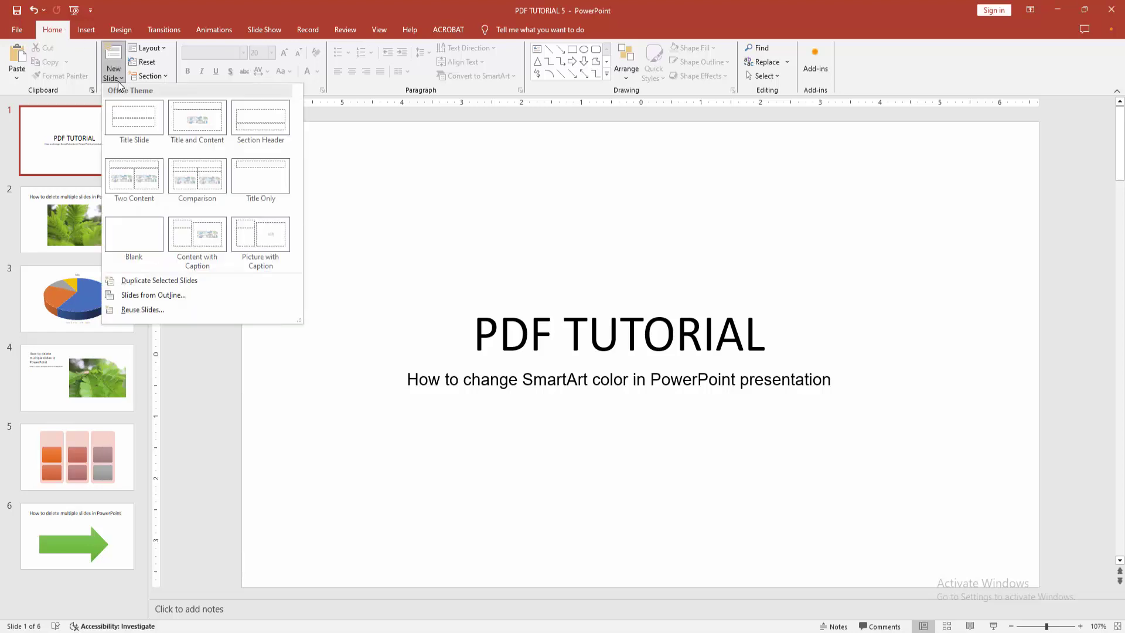
pyautogui.click(134, 235)
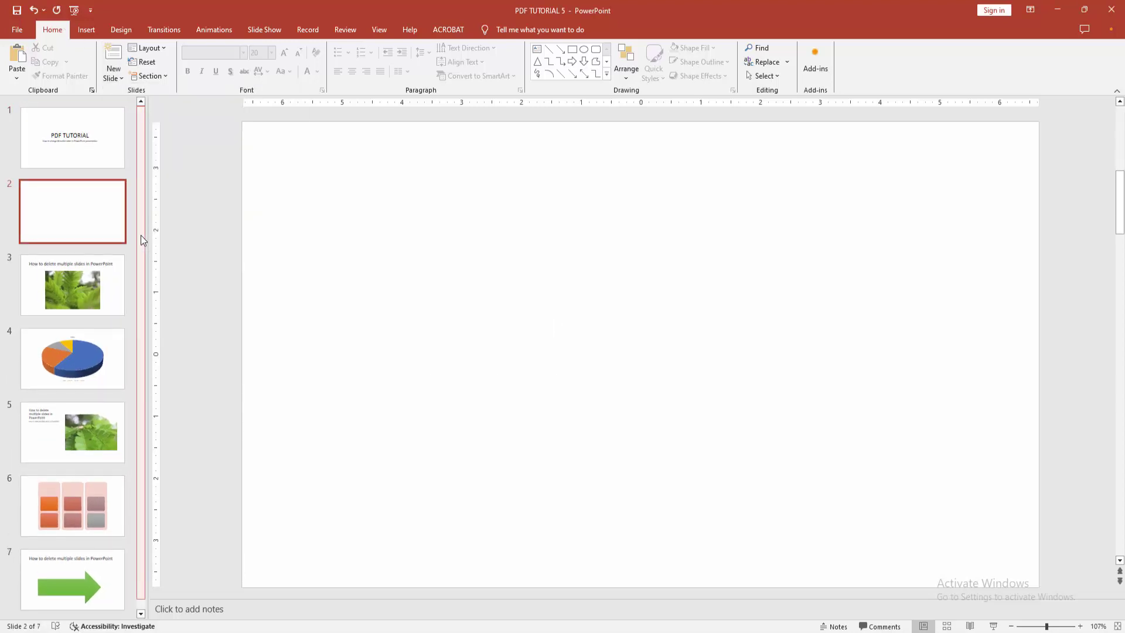
# Add a Grouped List SmartArt with three placeholder columns to the blank slide
pyautogui.click(88, 30)
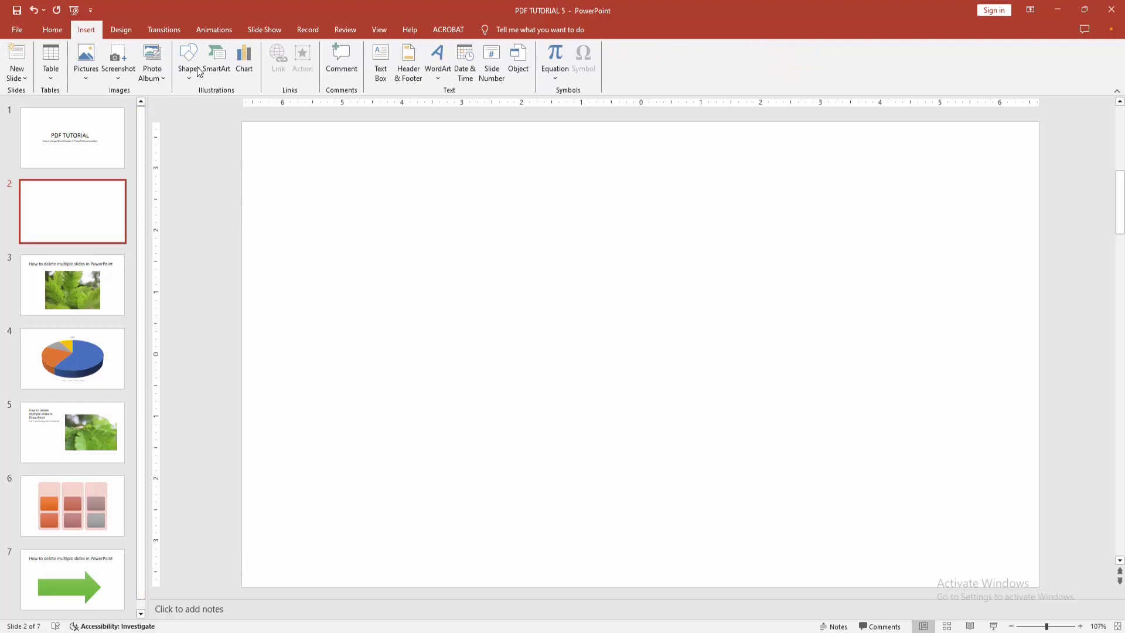
pyautogui.click(224, 65)
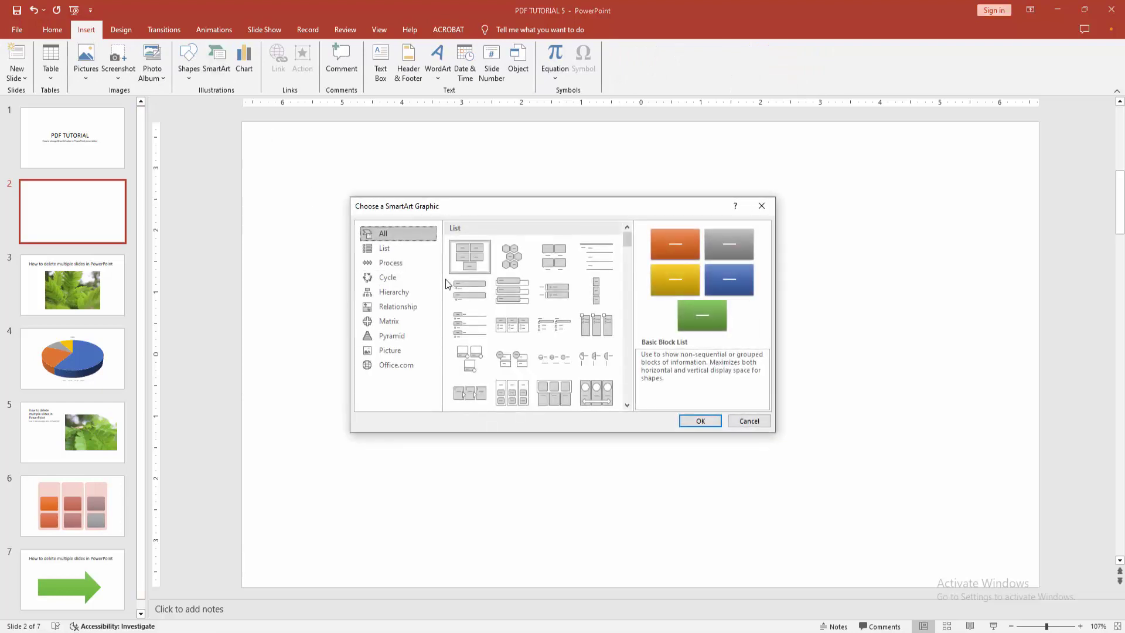
pyautogui.scroll(-3, 546, 325)
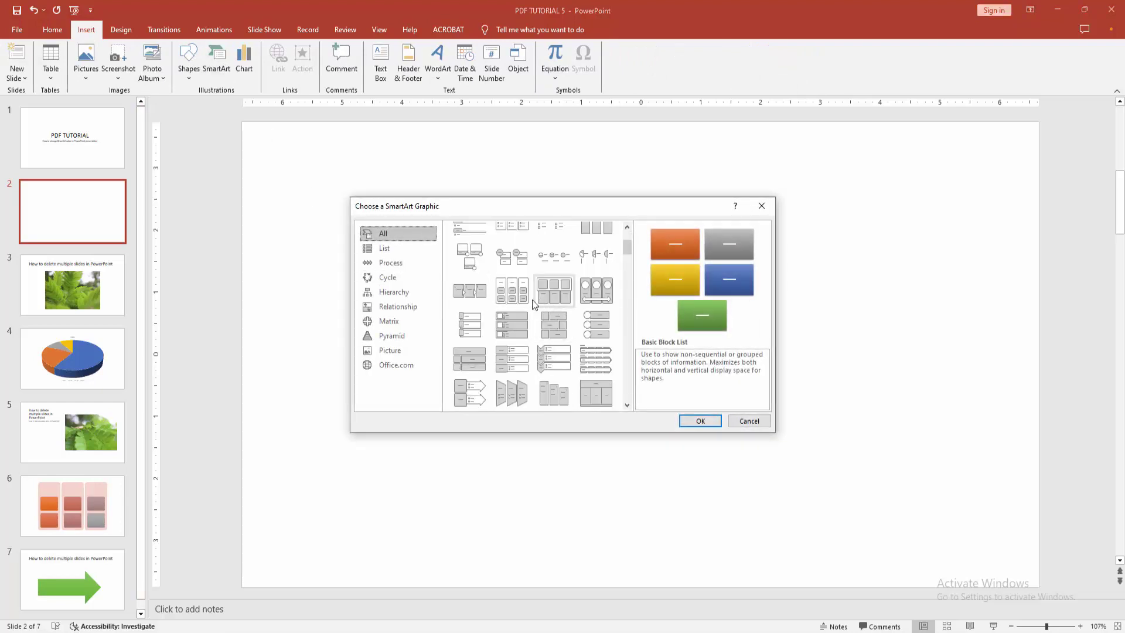
pyautogui.click(510, 294)
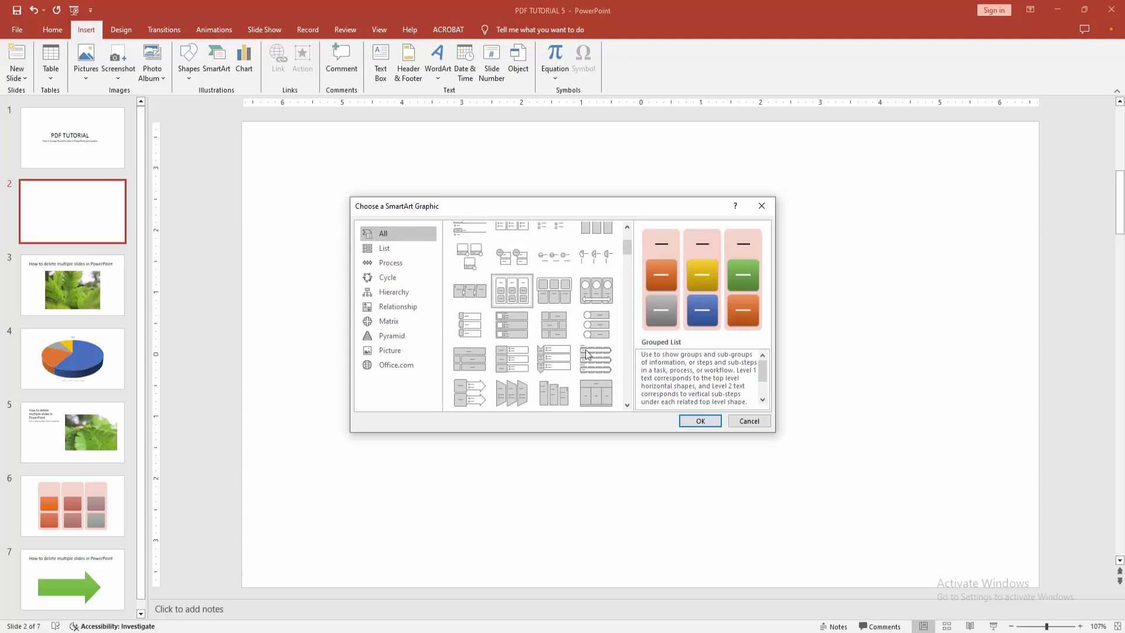
pyautogui.click(699, 420)
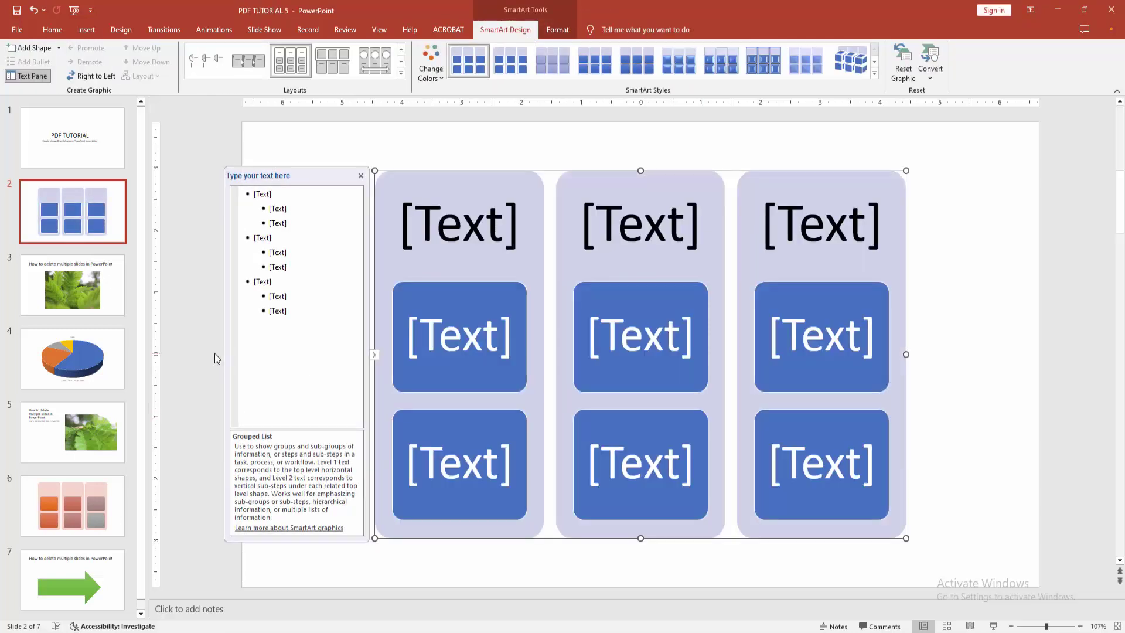
# Enter ONE, TWO and THREE as the Grouped List's three column headings
pyautogui.click(215, 354)
pyautogui.click(459, 225)
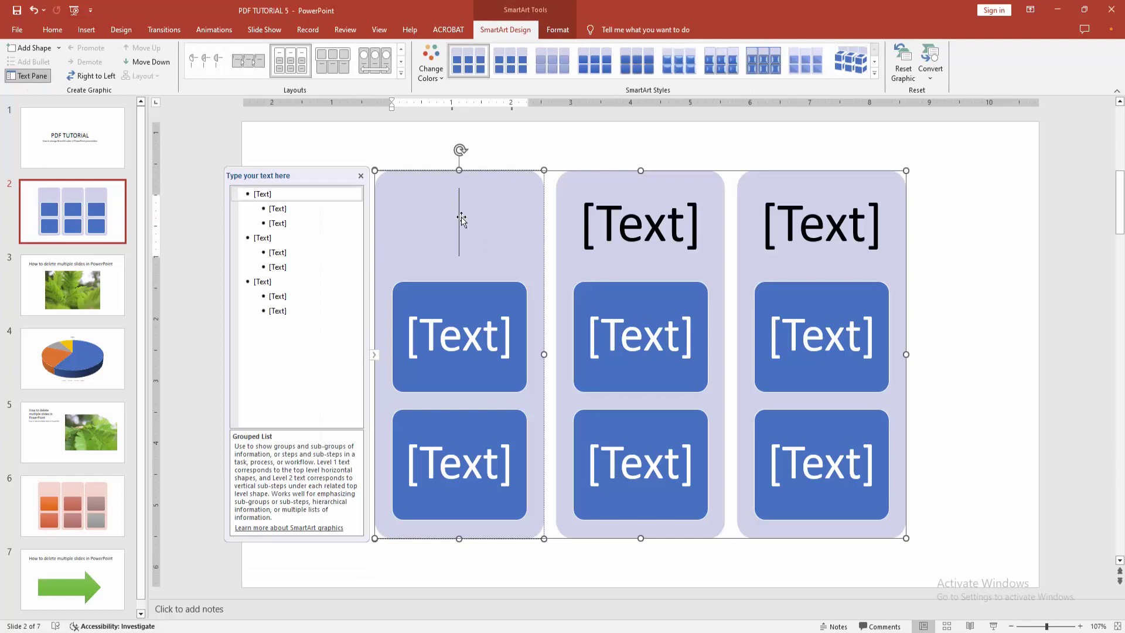
pyautogui.write('ONE')
pyautogui.click(640, 224)
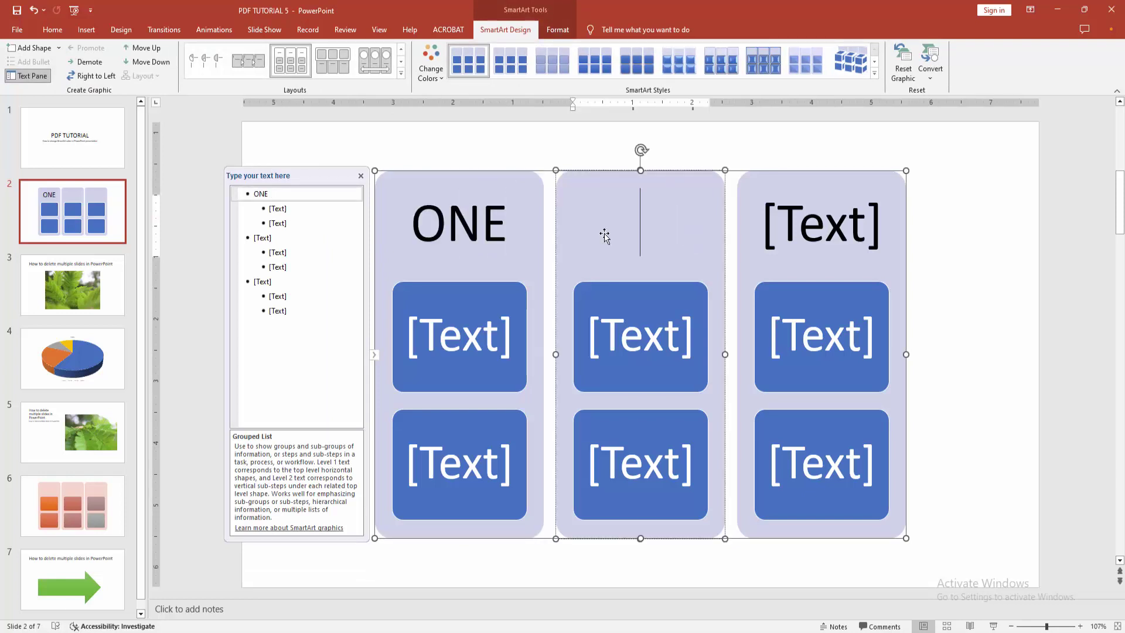
pyautogui.write('TWO')
pyautogui.click(776, 233)
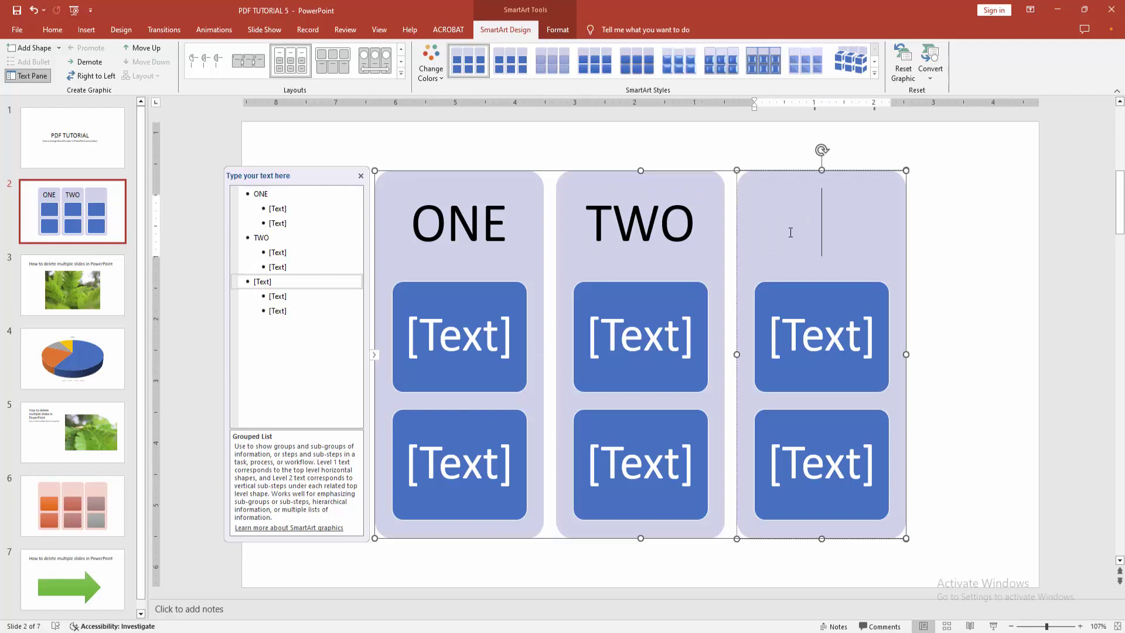
pyautogui.write('THREE')
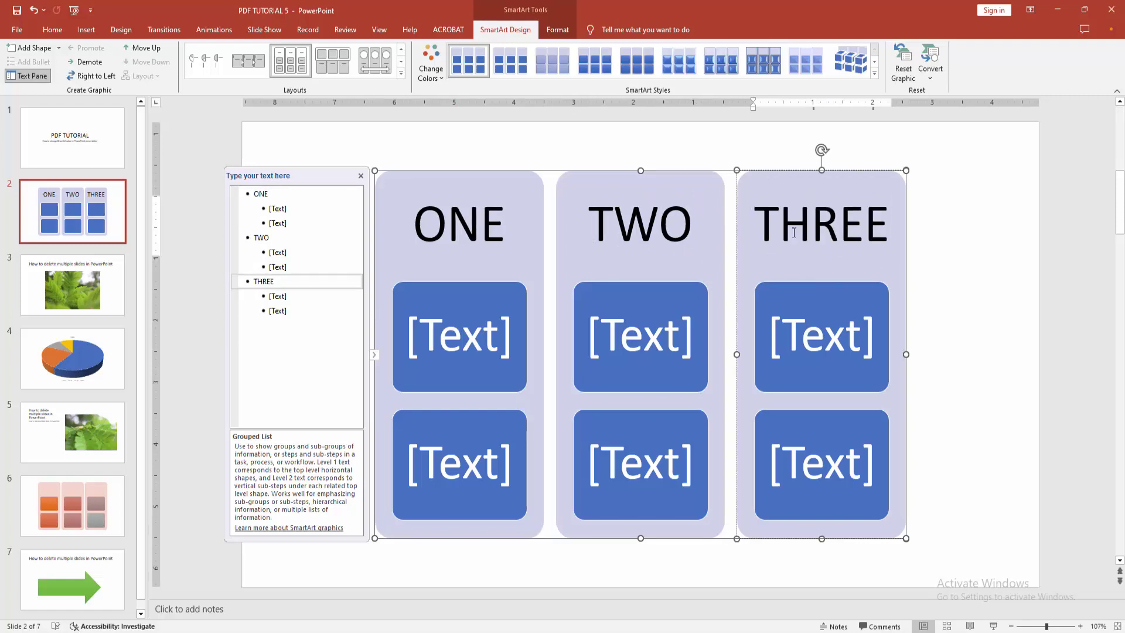
# Apply a Colorful SmartArt scheme, settling on orange boxes over pink columns
pyautogui.click(866, 170)
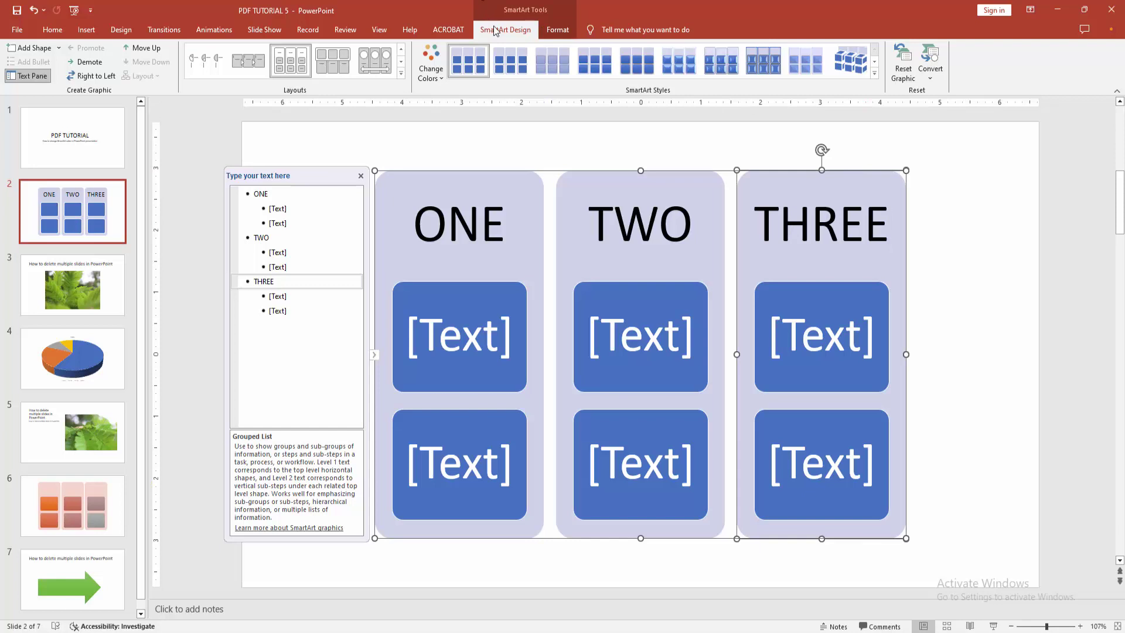
pyautogui.click(432, 68)
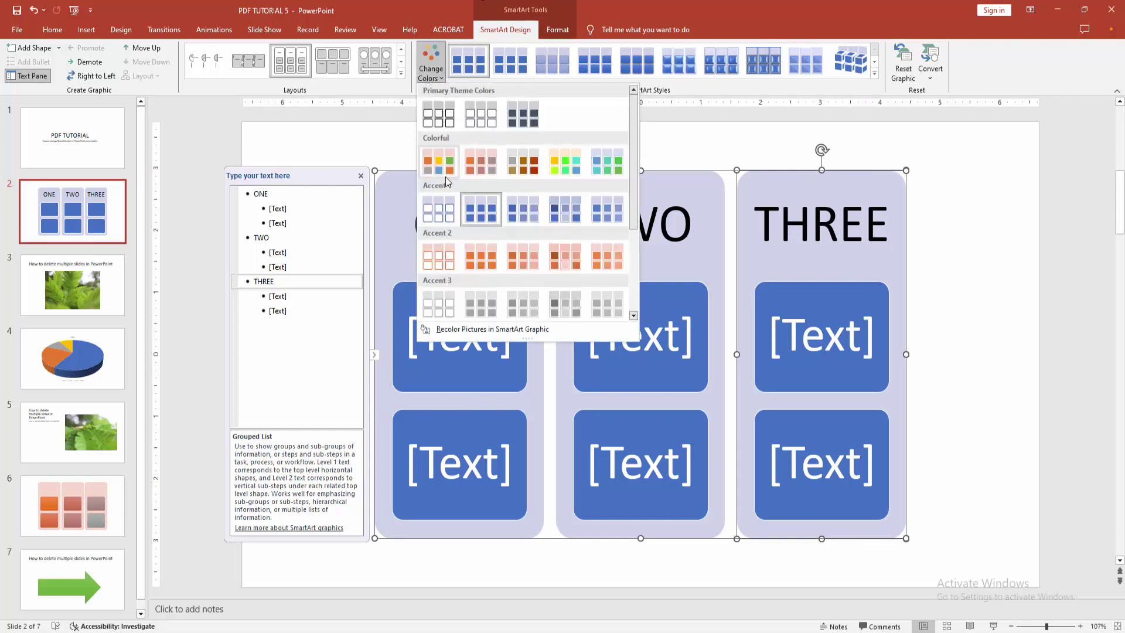
pyautogui.click(444, 166)
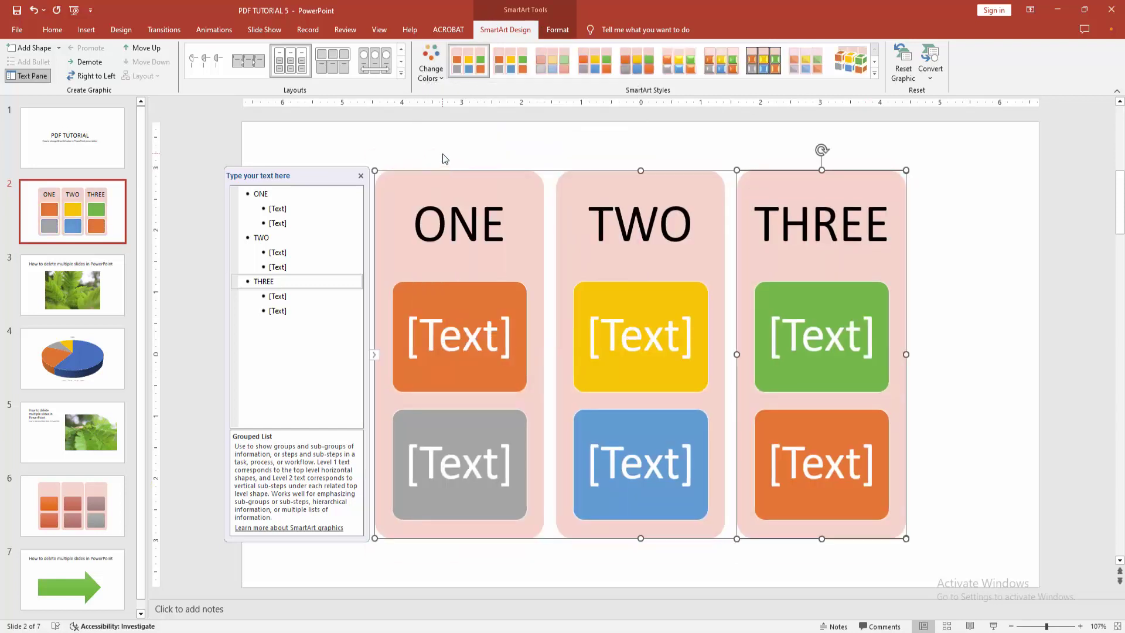
pyautogui.click(441, 74)
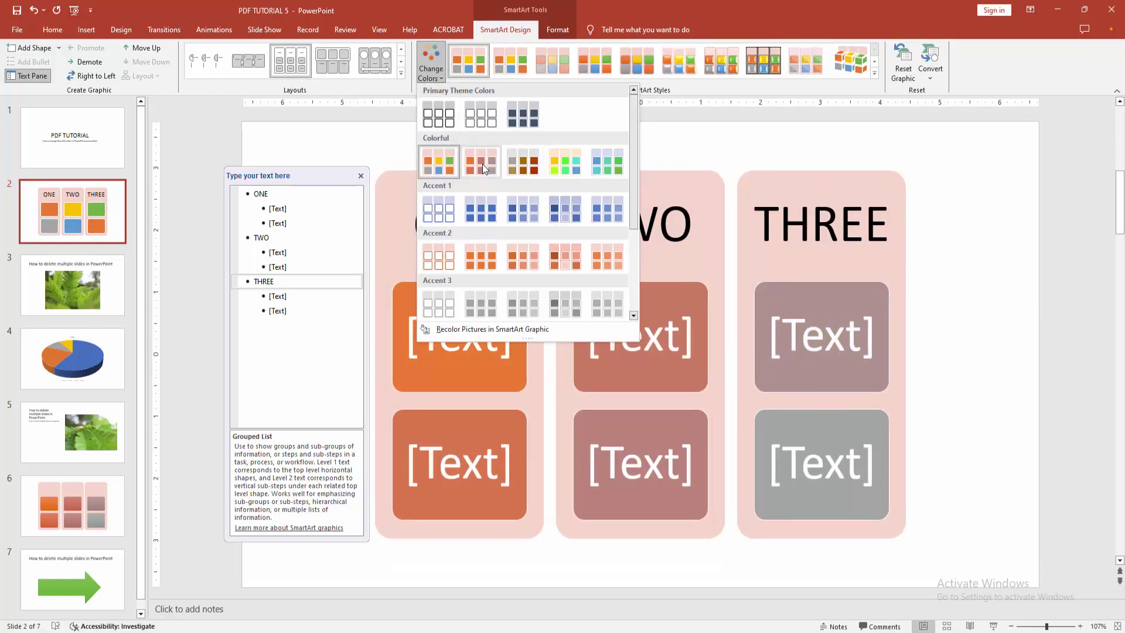
pyautogui.click(482, 165)
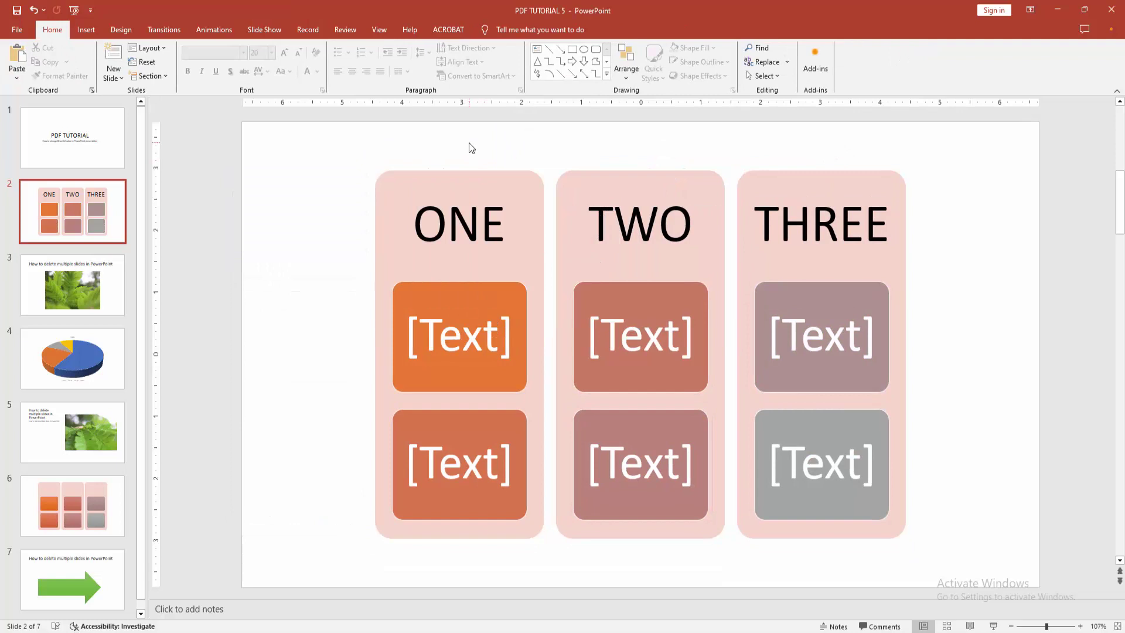